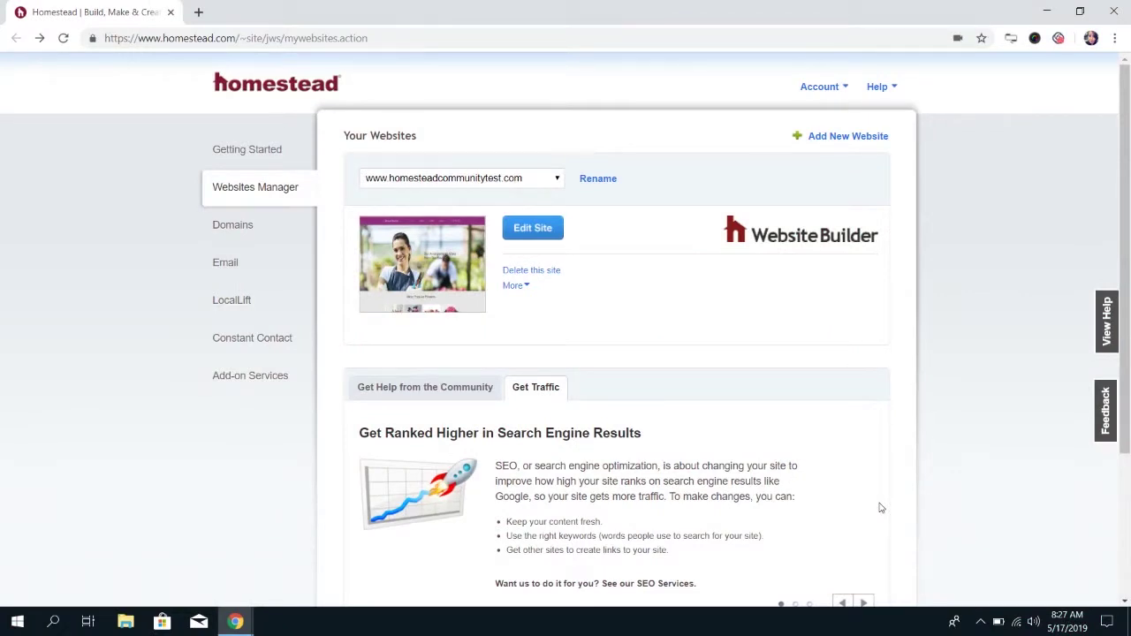
{"action": "left_click", "coordinate": [524, 227]}
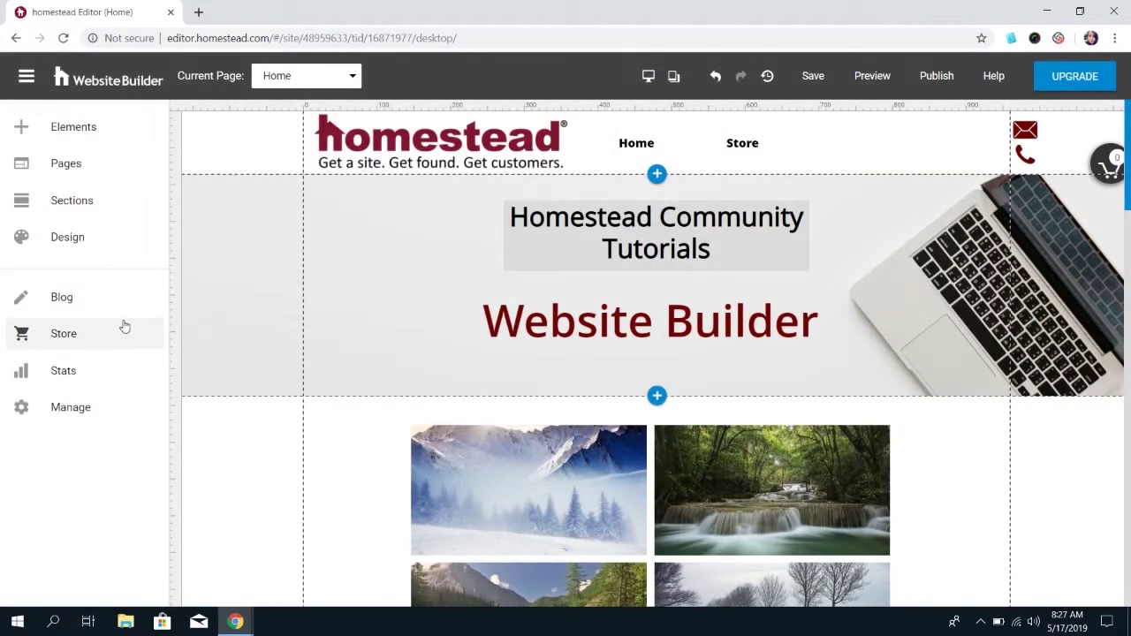
Go to the store's Settings page and scroll down to the Payment providers section.
{"action": "left_click", "coordinate": [121, 325]}
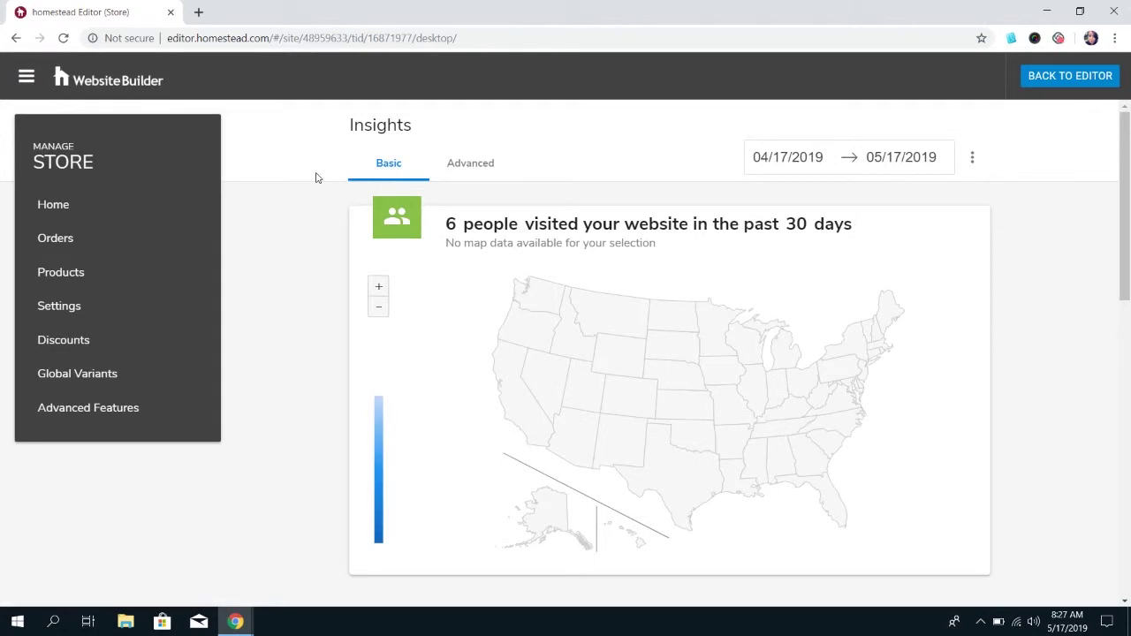
{"action": "left_click", "coordinate": [87, 318]}
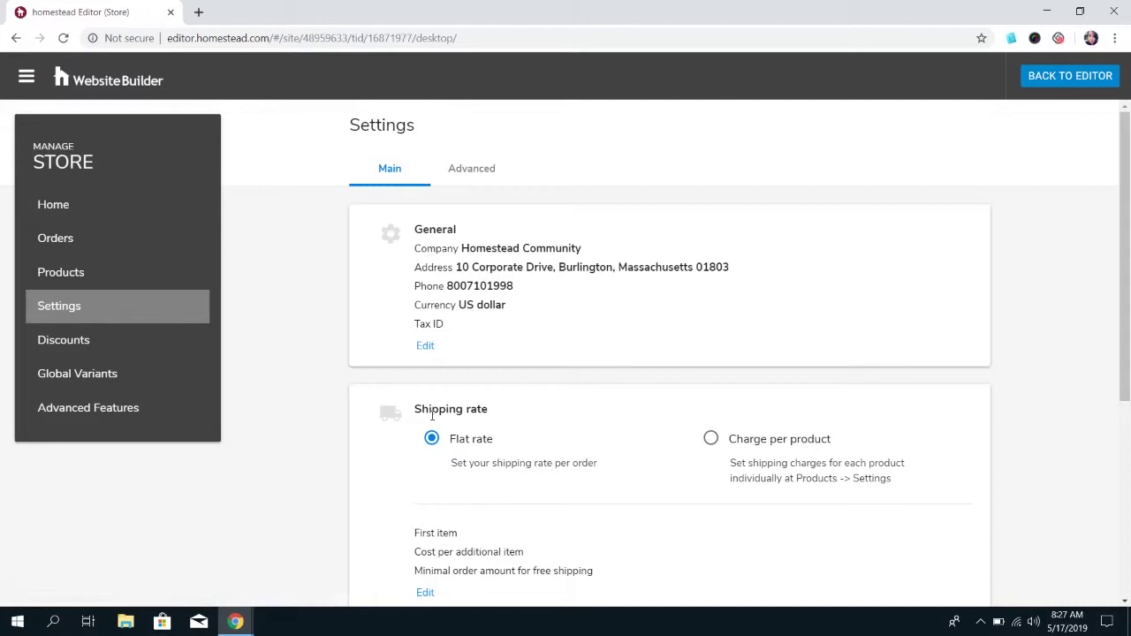
{"action": "scroll", "coordinate": [432, 415], "scroll_direction": "down", "scroll_amount": 3}
{"action": "scroll", "coordinate": [432, 415], "scroll_direction": "down", "scroll_amount": 1}
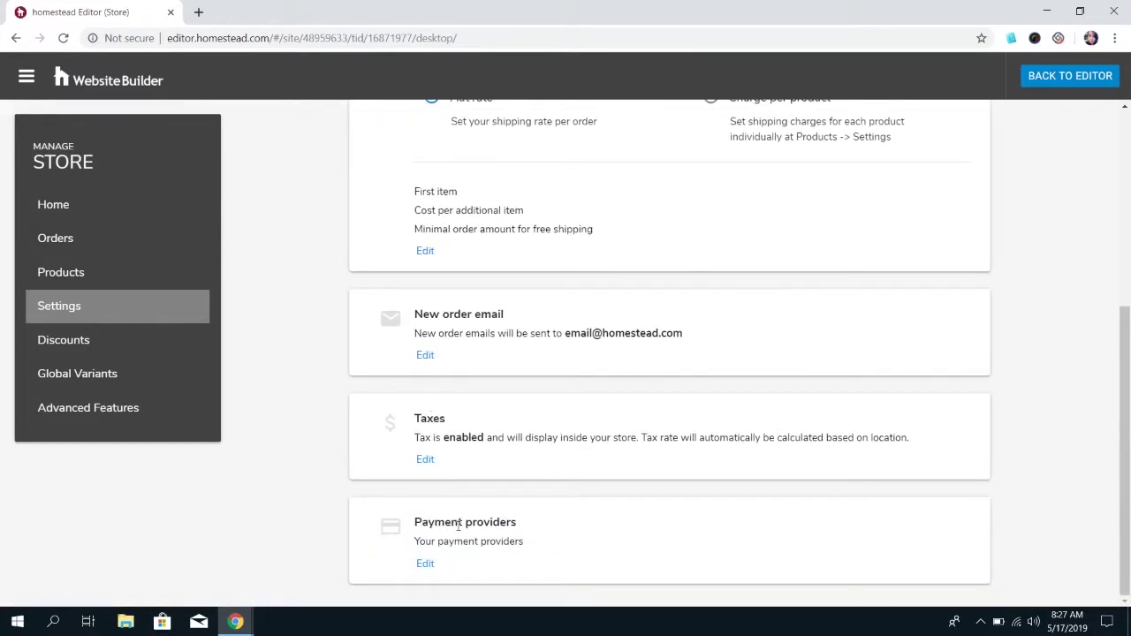
Edit payment providers and review PayPal, Stripe (2.9% + 30¢ each) and Cash on Delivery.
{"action": "left_click", "coordinate": [419, 567]}
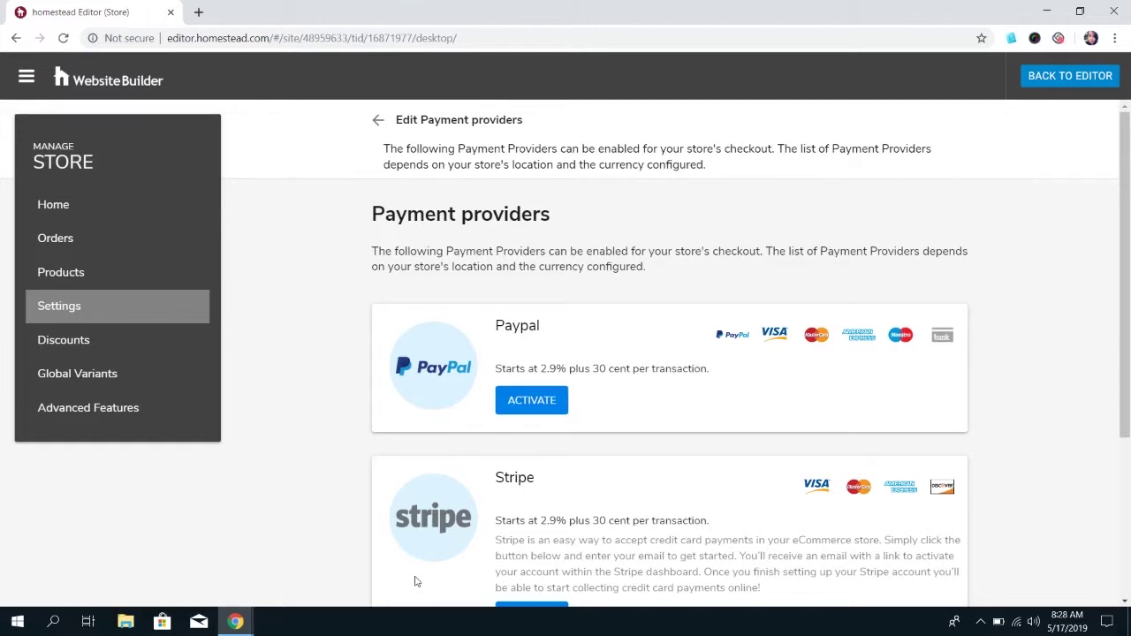
{"action": "scroll", "coordinate": [416, 580], "scroll_direction": "down", "scroll_amount": 1}
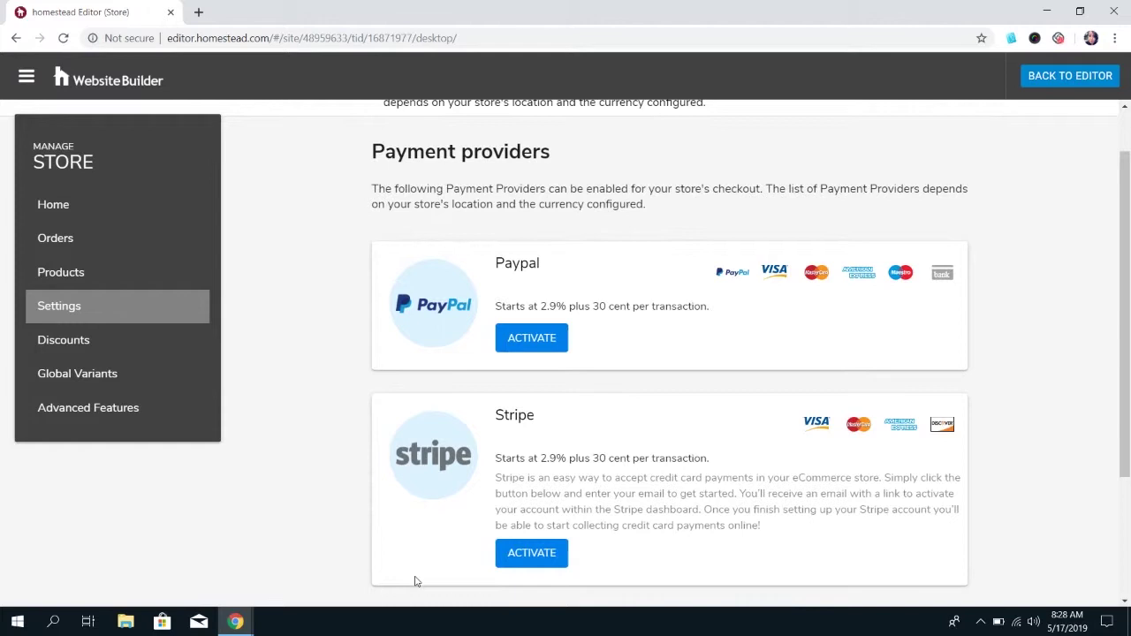
{"action": "scroll", "coordinate": [416, 580], "scroll_direction": "down", "scroll_amount": 2}
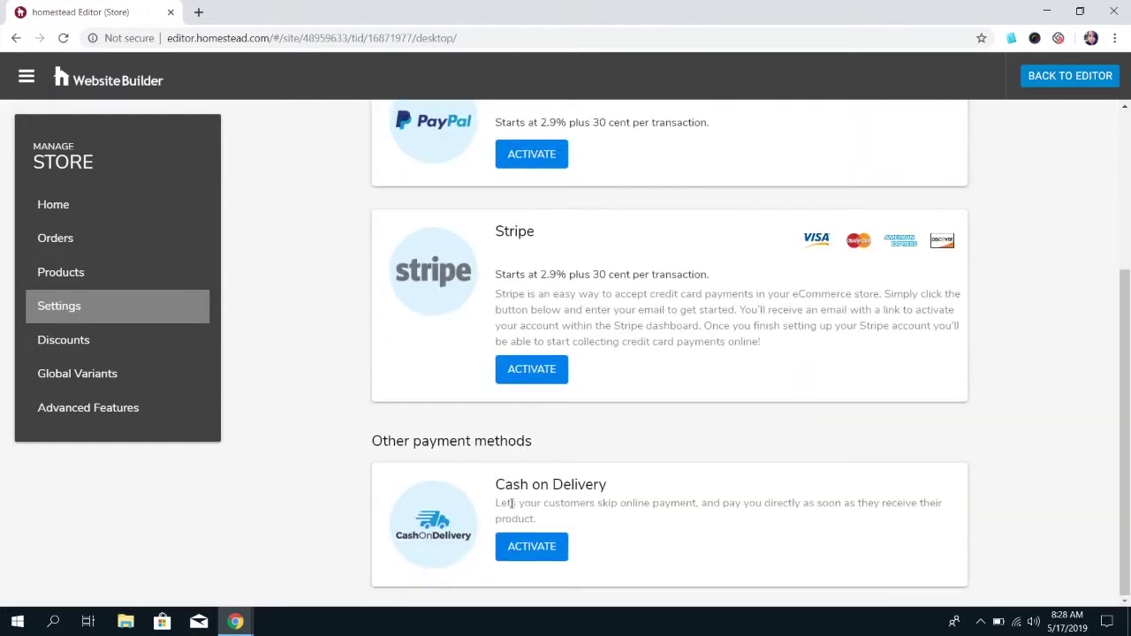
{"action": "scroll", "coordinate": [510, 503], "scroll_direction": "up", "scroll_amount": 3}
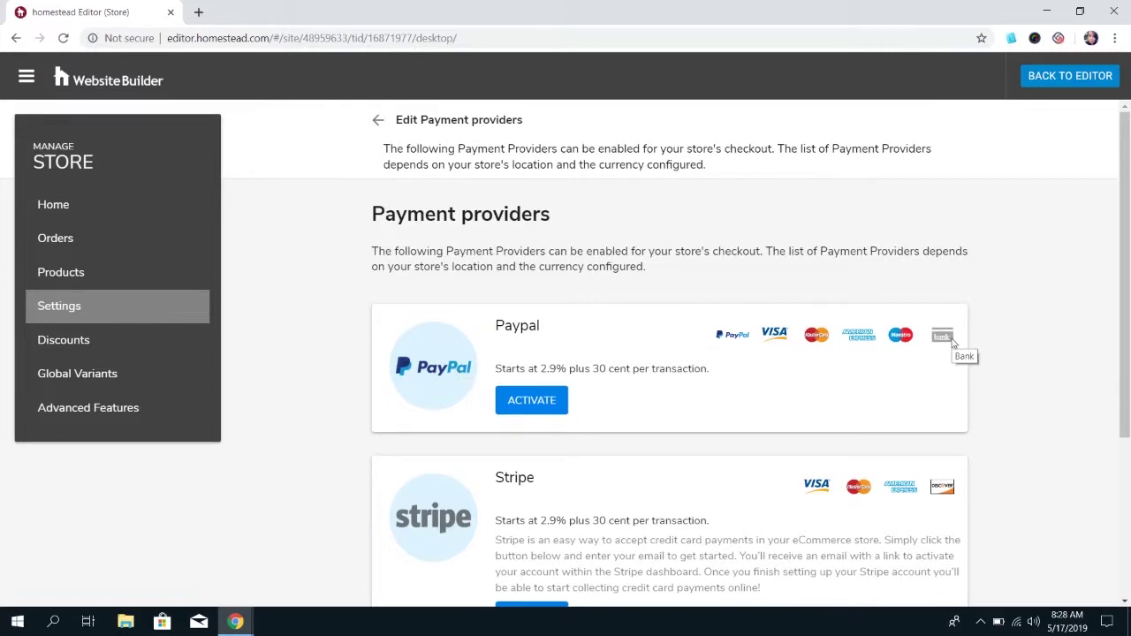
{"action": "scroll", "coordinate": [953, 343], "scroll_direction": "down", "scroll_amount": 1}
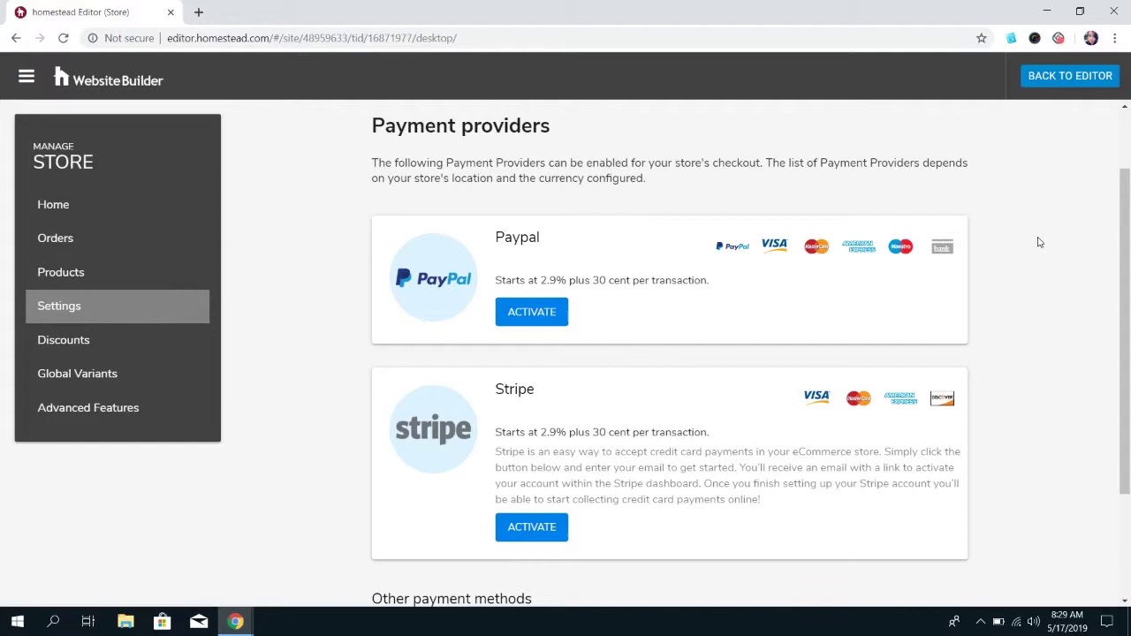
{"action": "scroll", "coordinate": [1039, 242], "scroll_direction": "down", "scroll_amount": 2}
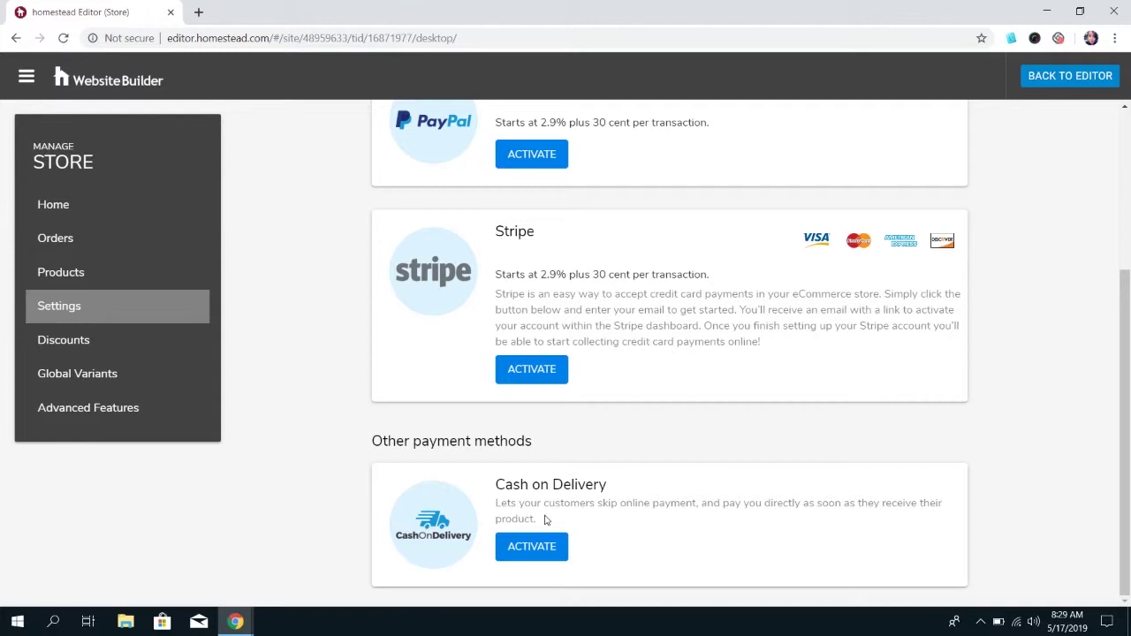
{"action": "scroll", "coordinate": [546, 521], "scroll_direction": "up", "scroll_amount": 3}
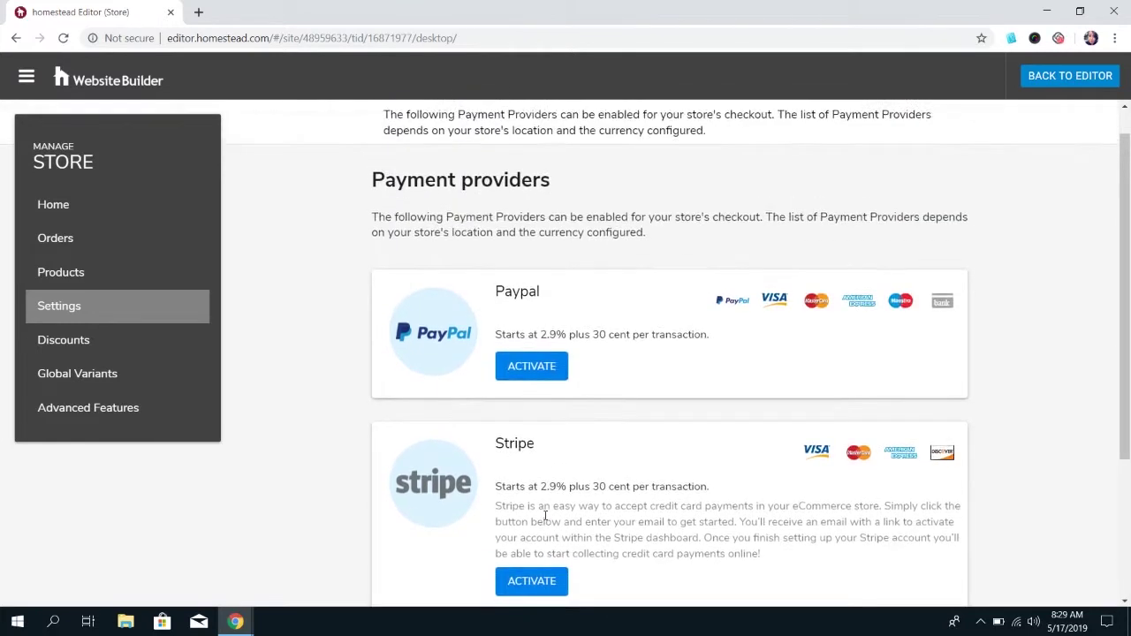
{"action": "scroll", "coordinate": [545, 520], "scroll_direction": "down", "scroll_amount": 1}
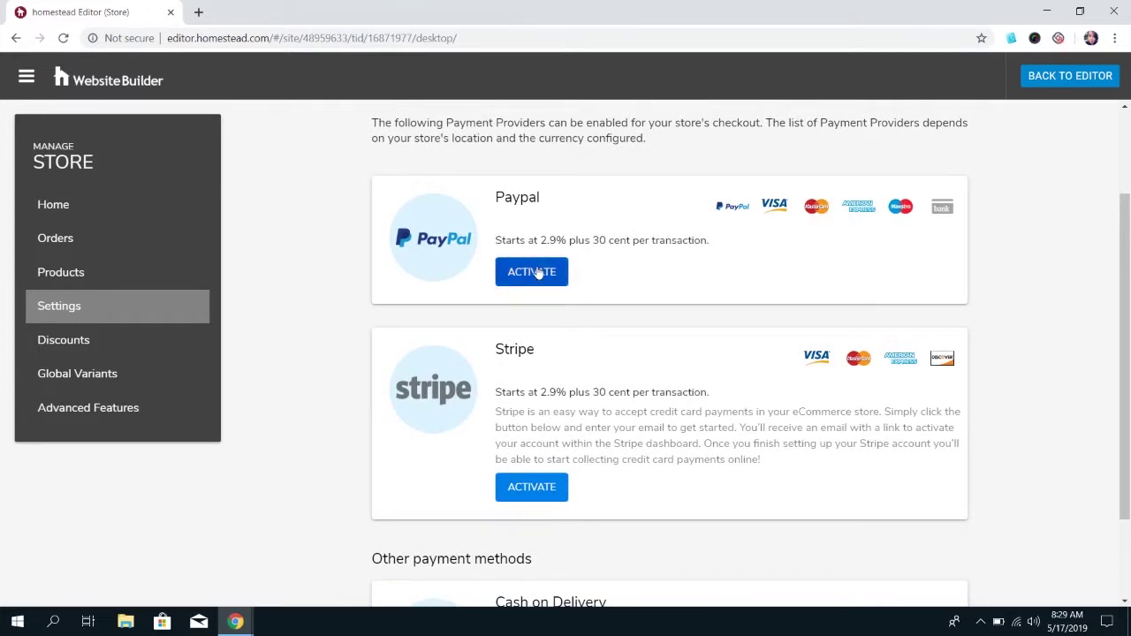
{"action": "scroll", "coordinate": [537, 274], "scroll_direction": "down", "scroll_amount": 2}
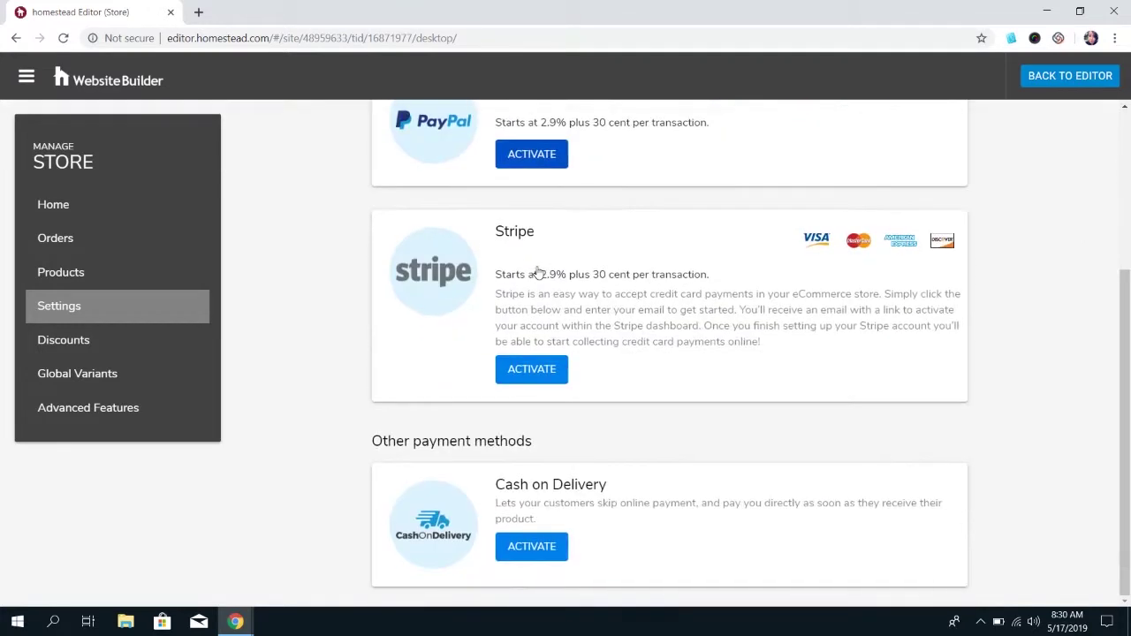
{"action": "left_click", "coordinate": [534, 543]}
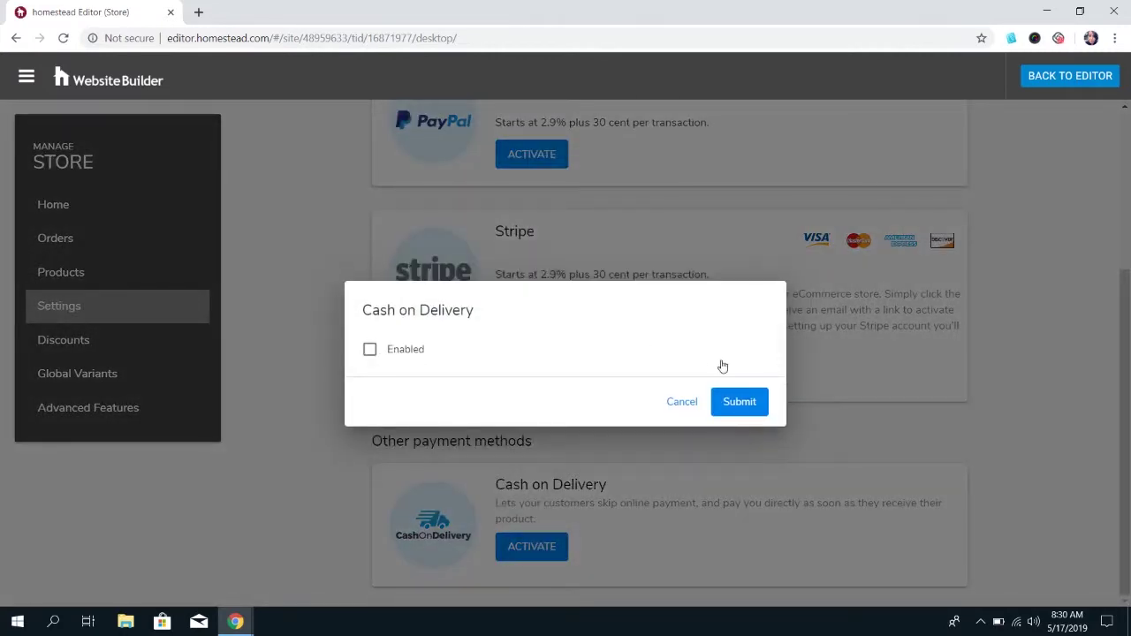
{"action": "left_click", "coordinate": [679, 402]}
{"action": "scroll", "coordinate": [679, 401], "scroll_direction": "up", "scroll_amount": 1}
{"action": "scroll", "coordinate": [679, 401], "scroll_direction": "up", "scroll_amount": 1}
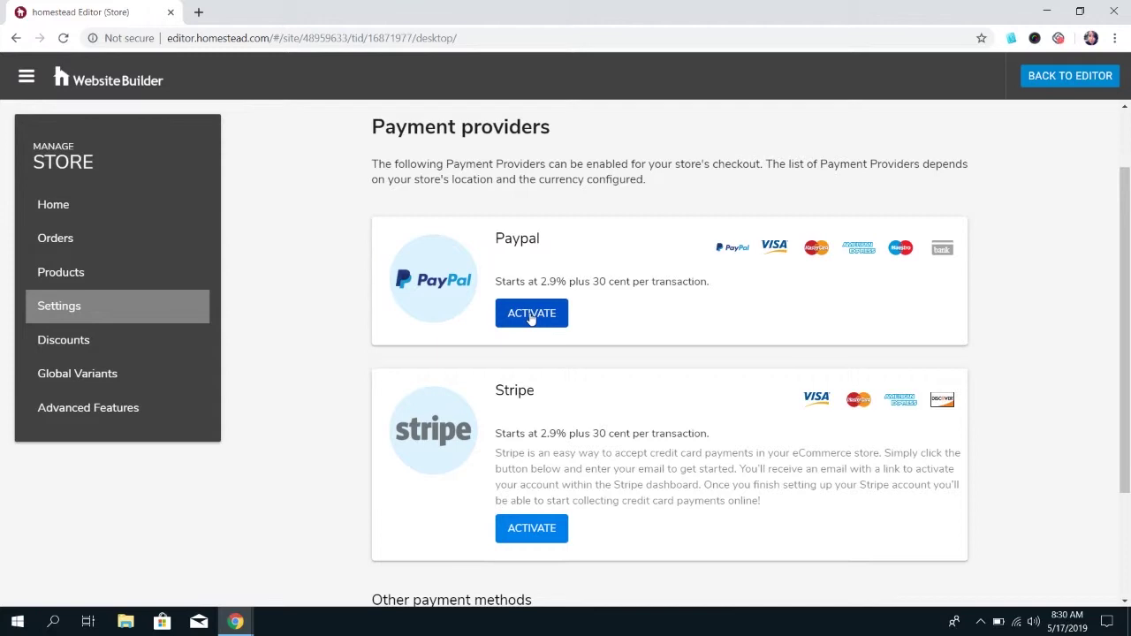
{"action": "left_click", "coordinate": [531, 314]}
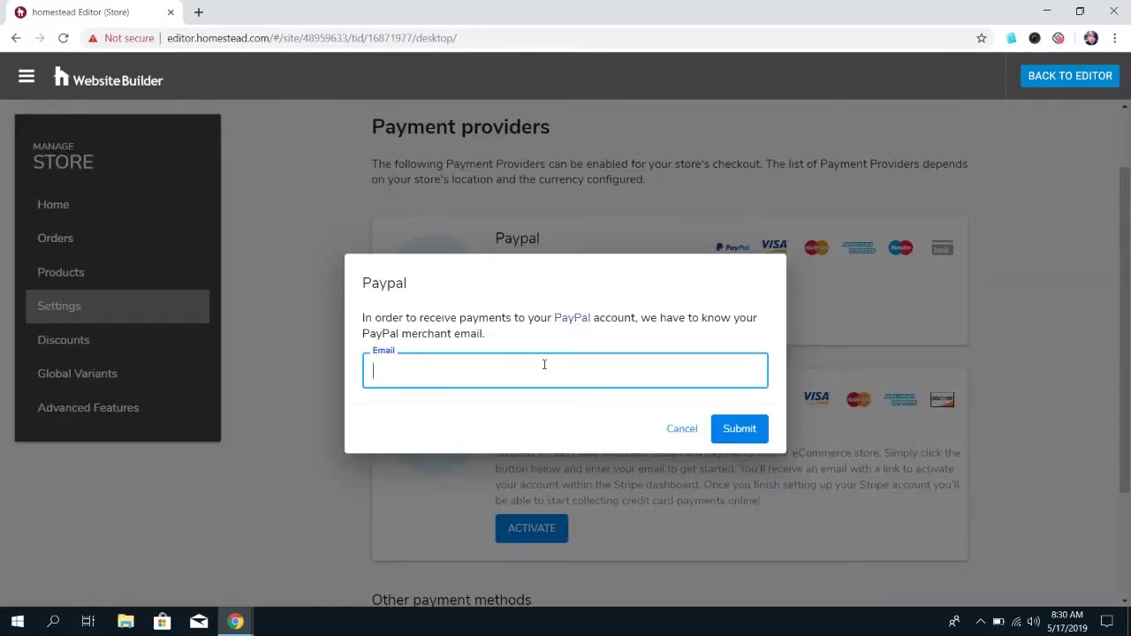
{"action": "left_click", "coordinate": [691, 429]}
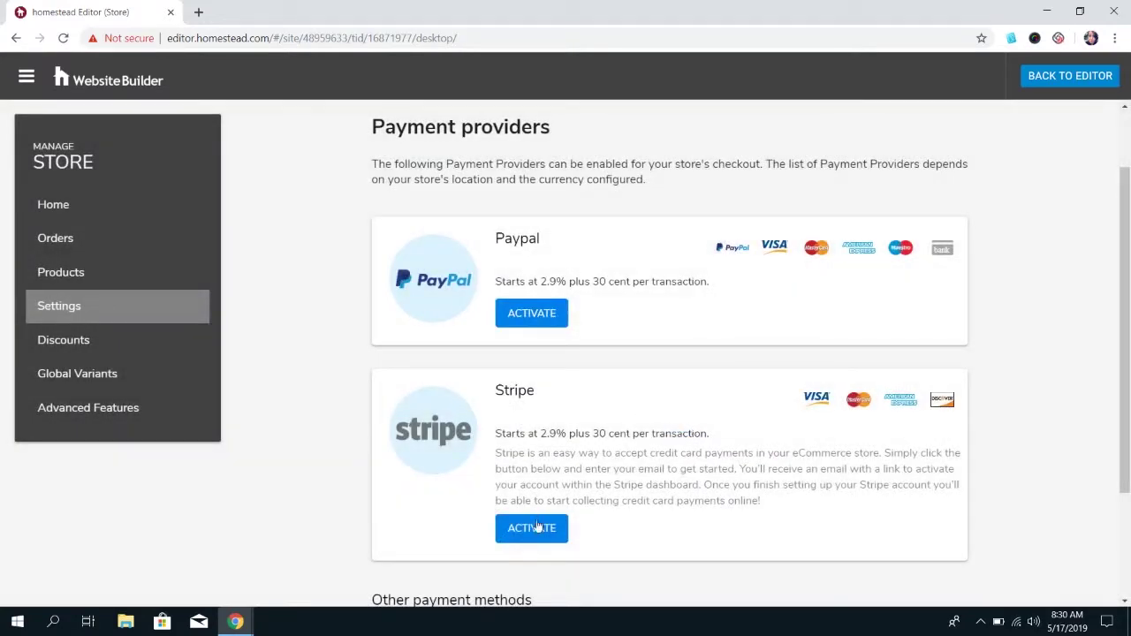
Start activating Stripe, trying the create-new-account option and then cancelling it.
{"action": "left_click", "coordinate": [534, 528]}
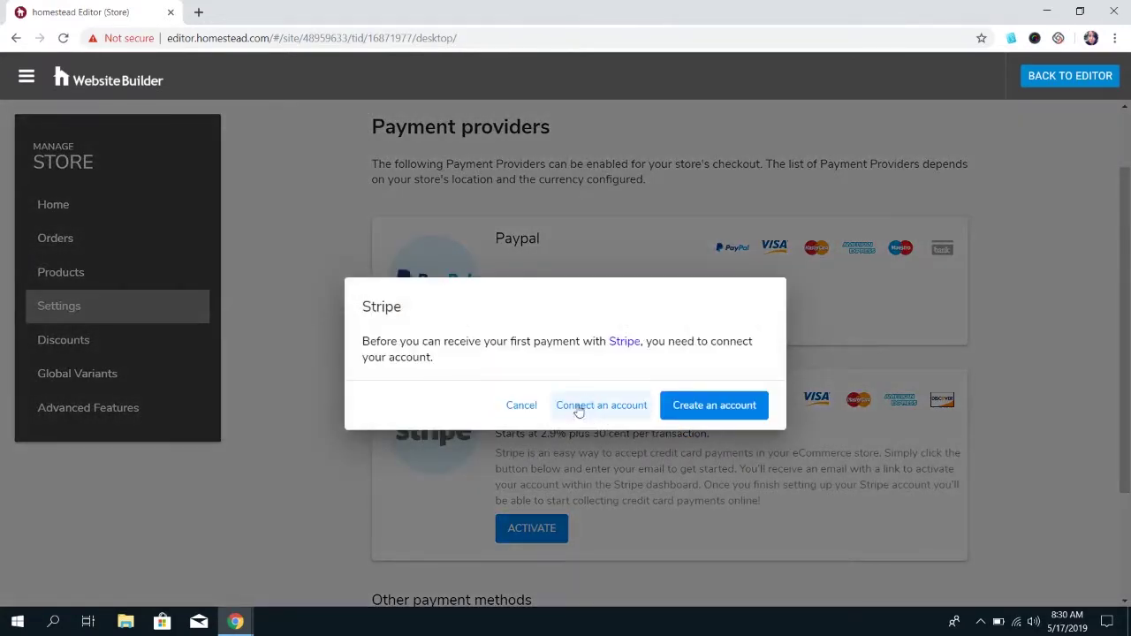
{"action": "left_click", "coordinate": [696, 407]}
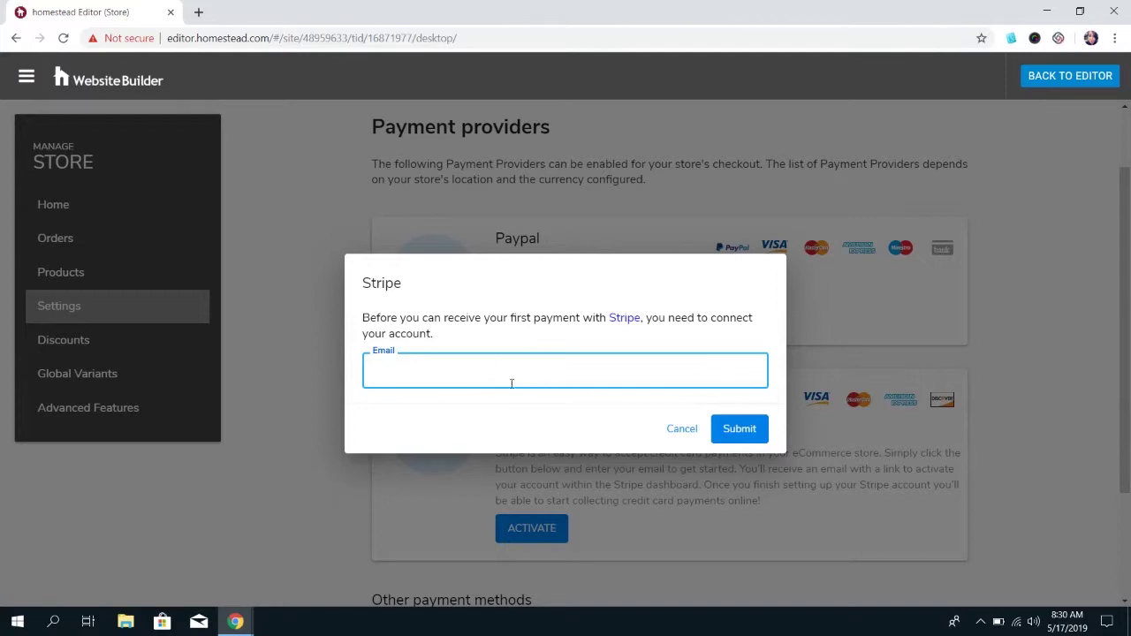
{"action": "left_click", "coordinate": [683, 431]}
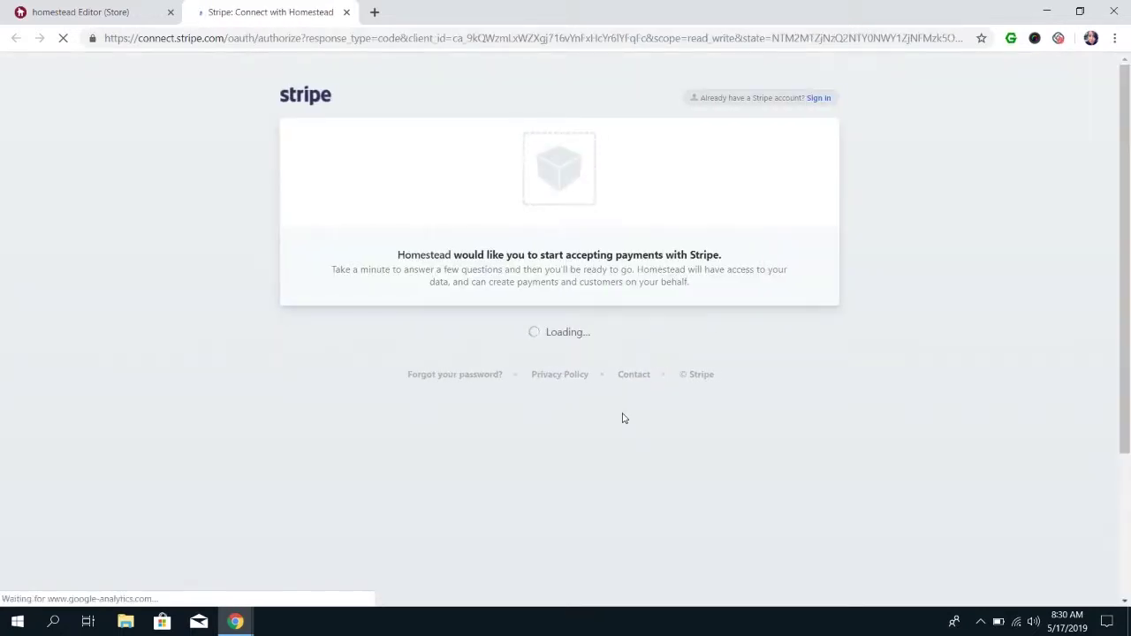
Scroll Stripe's sign-up form down to Authorize, then close the Stripe tab without authorizing.
{"action": "scroll", "coordinate": [623, 417], "scroll_direction": "down", "scroll_amount": 10}
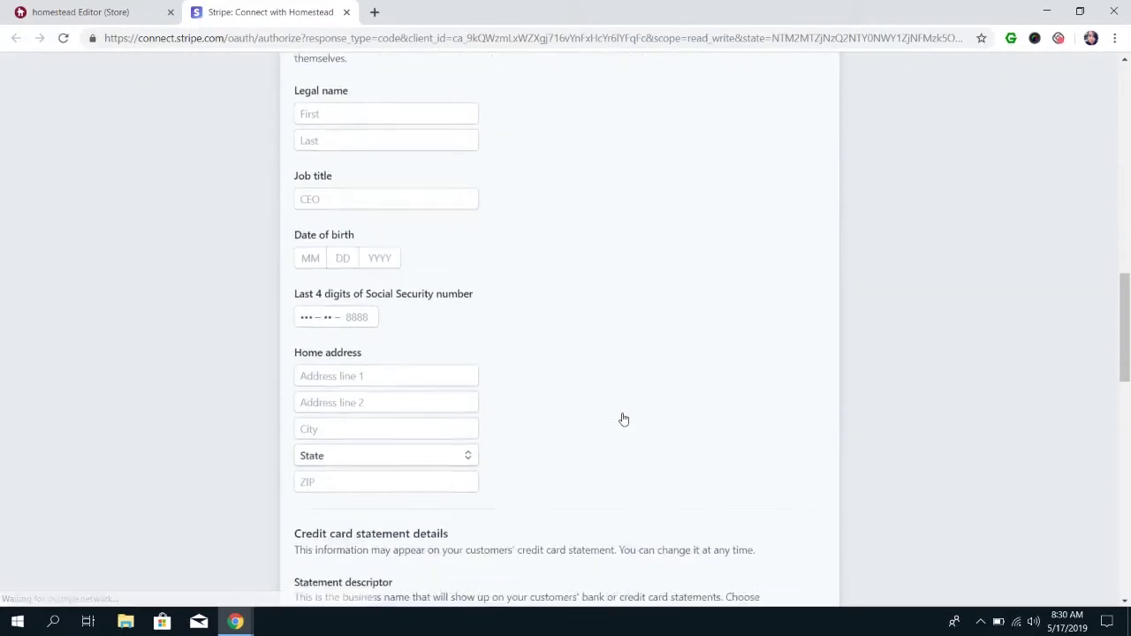
{"action": "scroll", "coordinate": [623, 419], "scroll_direction": "down", "scroll_amount": 15}
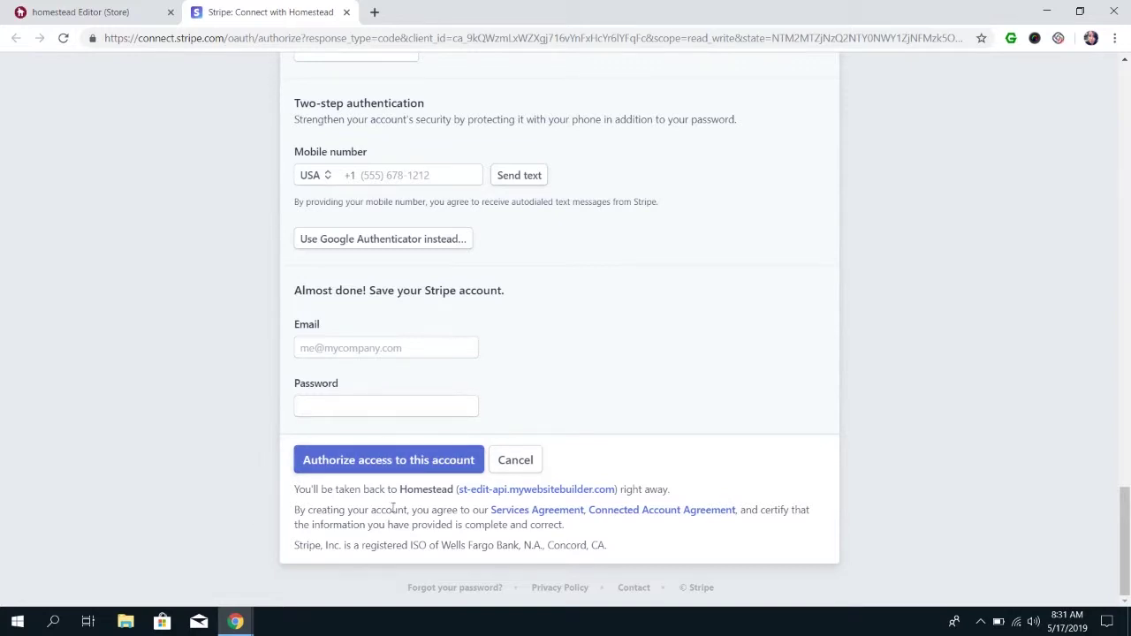
{"action": "left_click", "coordinate": [350, 13]}
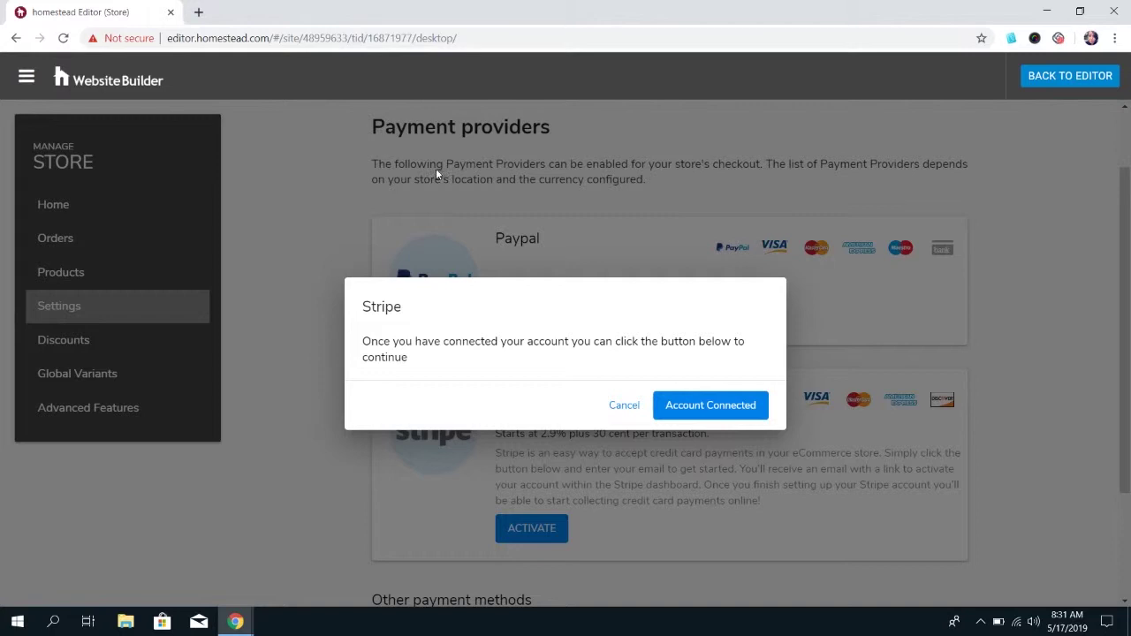
Cancel the Stripe connection prompt, then briefly highlight the PayPal and Stripe fee lines.
{"action": "left_click", "coordinate": [610, 409]}
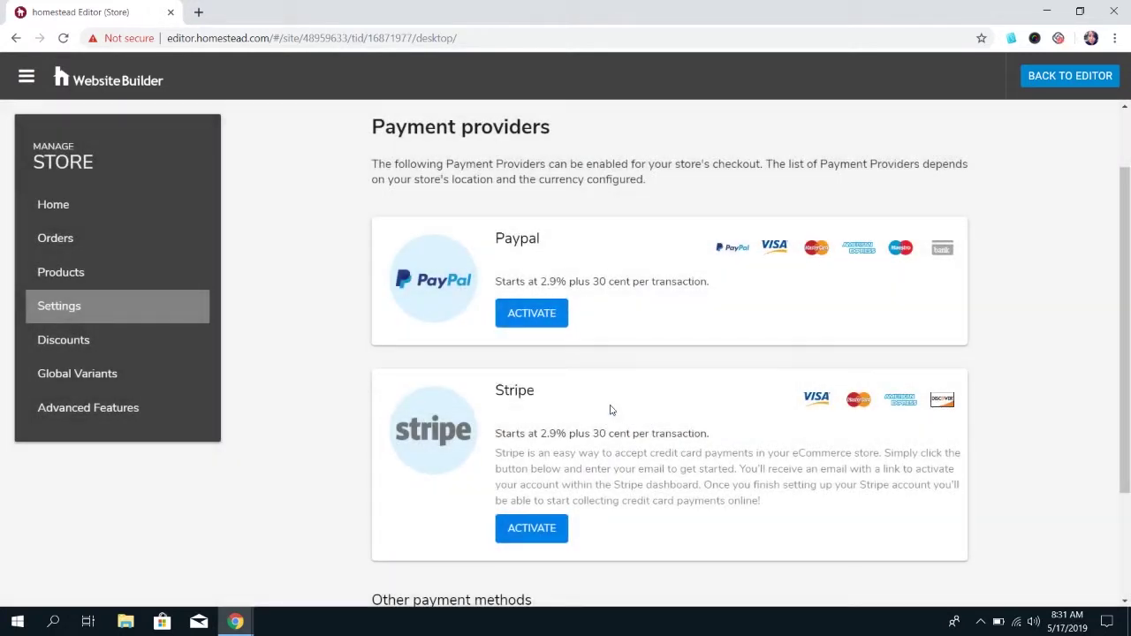
{"action": "left_click_drag", "start_coordinate": [494, 294], "coordinate": [719, 281]}
{"action": "left_click", "coordinate": [642, 381]}
{"action": "left_click_drag", "start_coordinate": [497, 434], "coordinate": [729, 439]}
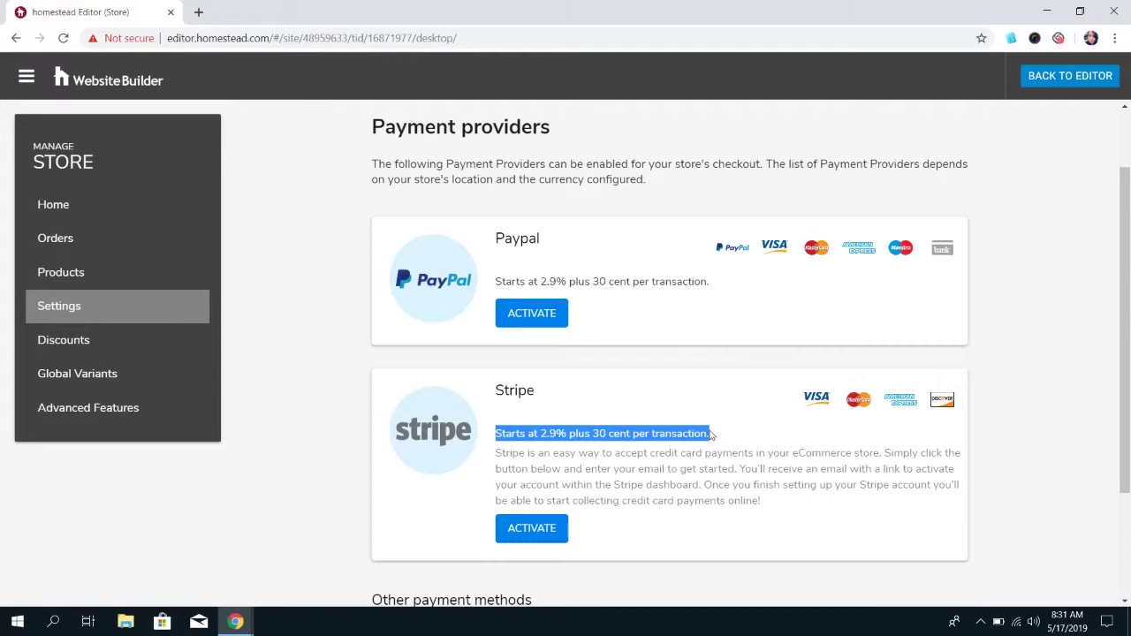
{"action": "left_click", "coordinate": [709, 457]}
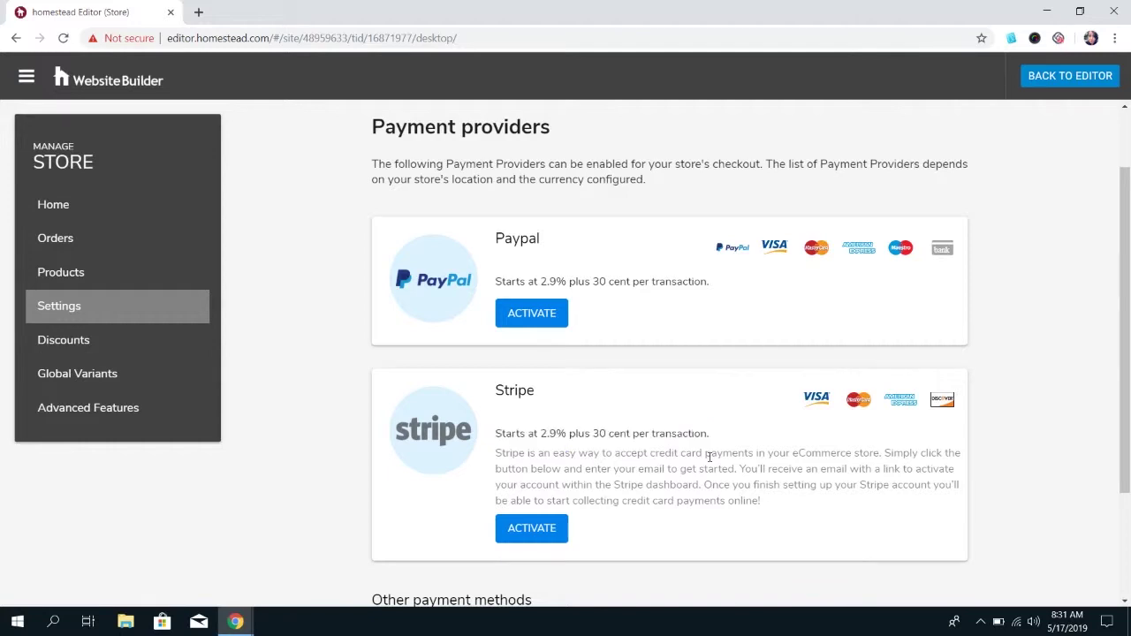